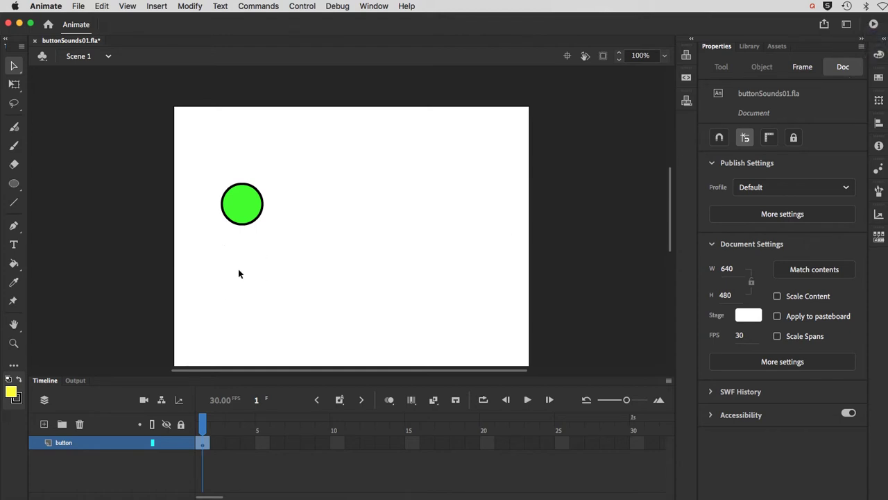
Step: Test the movie and press the circle button several times to check its Down colour
key(super+Return)
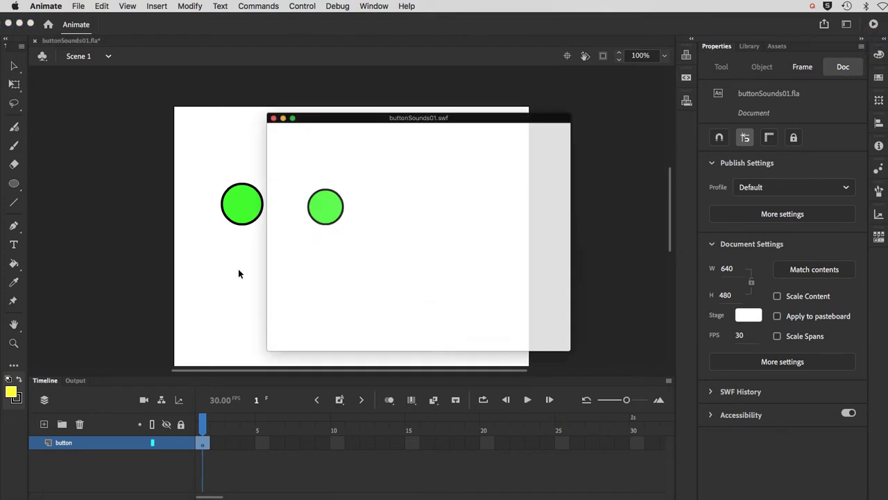
drag(349, 123, 346, 101)
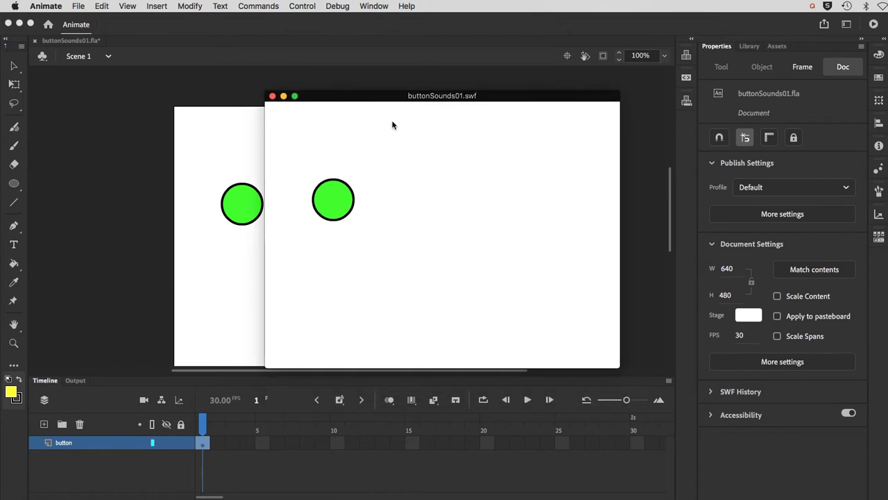
click(324, 207)
click(323, 207)
click(323, 208)
click(323, 207)
click(324, 207)
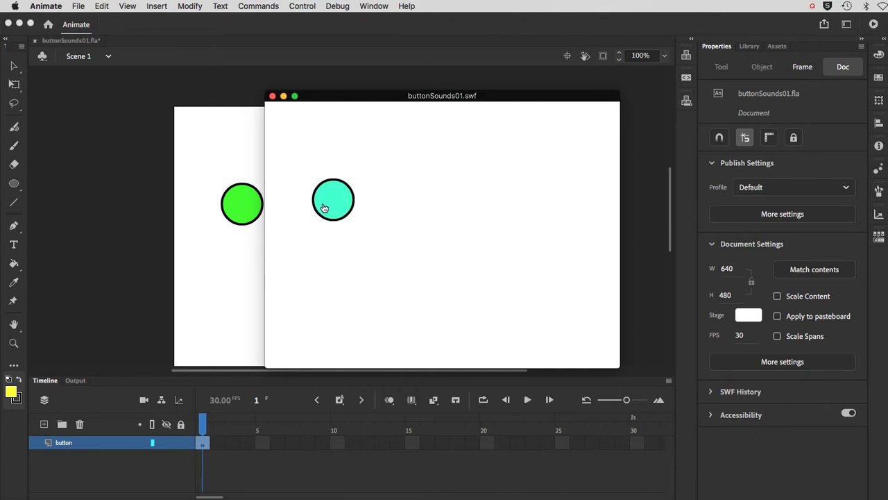
click(272, 97)
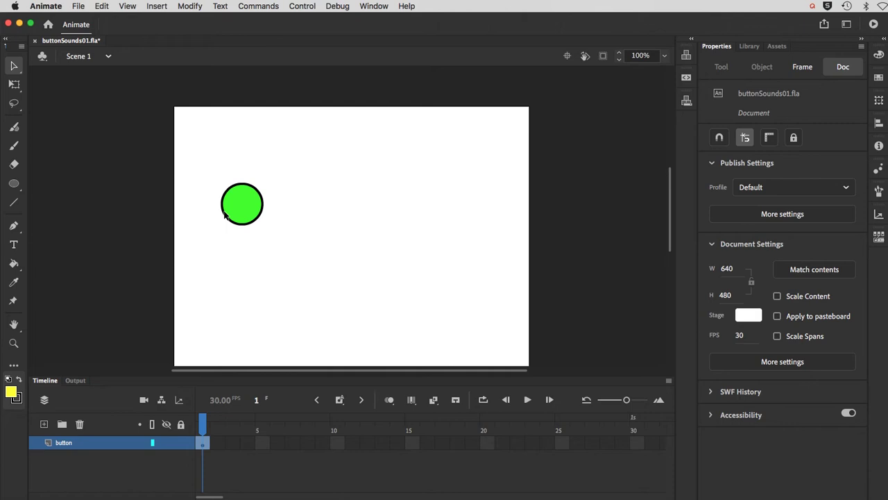
Step: Inside the button symbol, review the Up, Over and Down circles, then add Beep Small 2_01.mp3 to Layer_2's Down frame
click(260, 209)
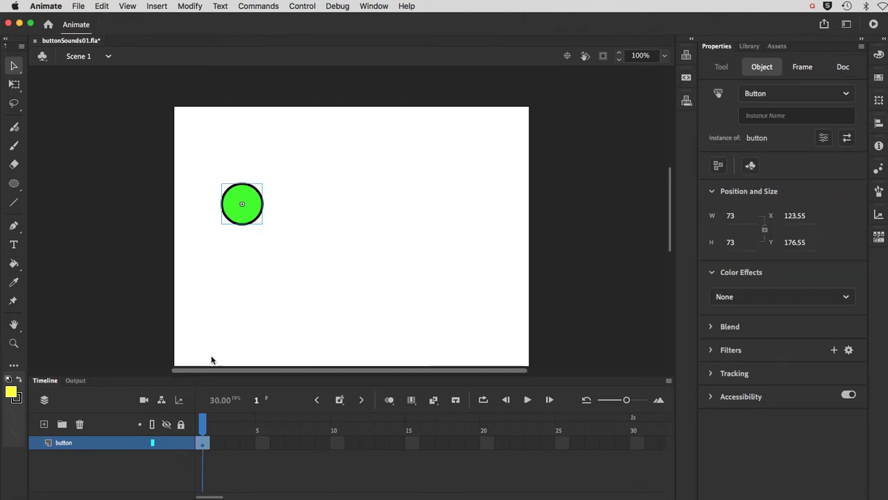
double_click(238, 224)
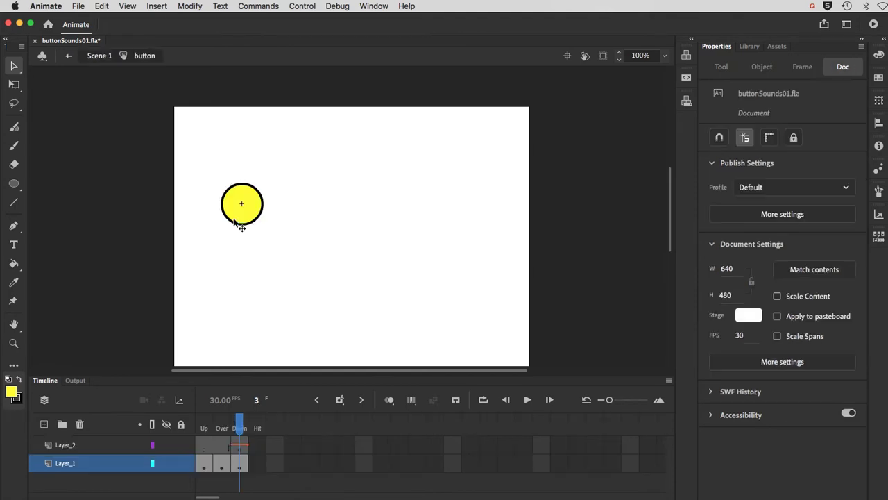
click(206, 424)
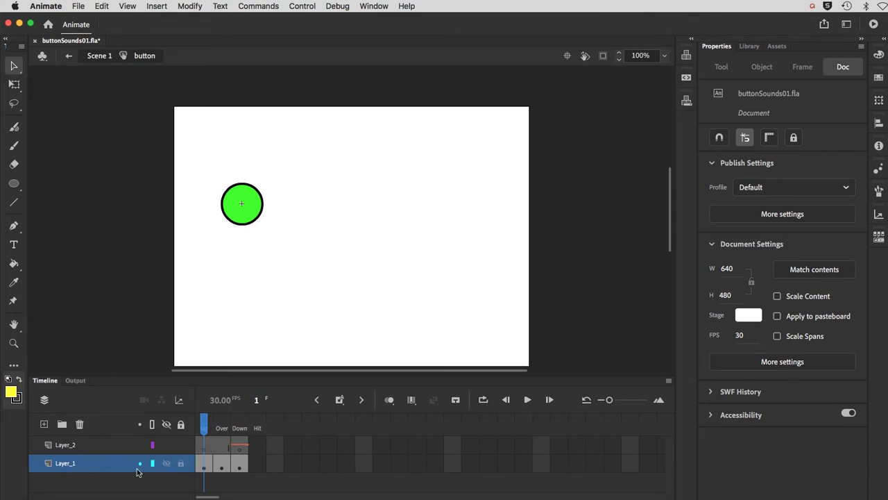
click(205, 465)
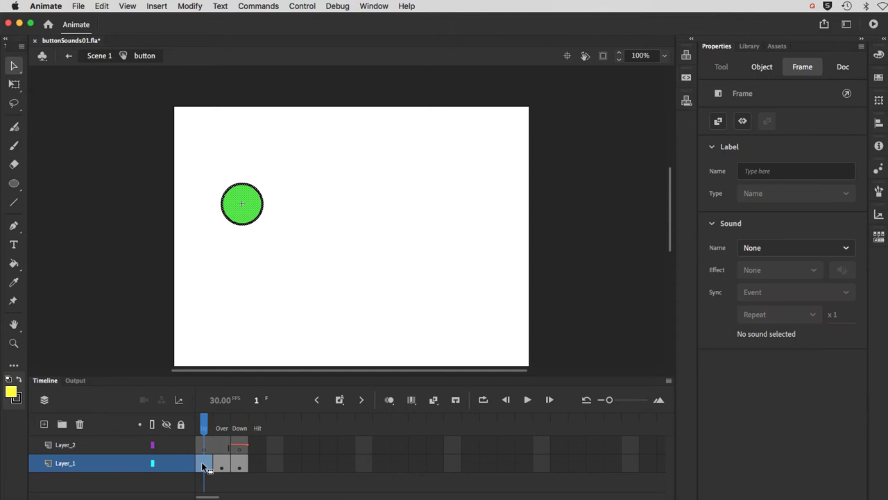
drag(205, 466, 244, 469)
click(219, 465)
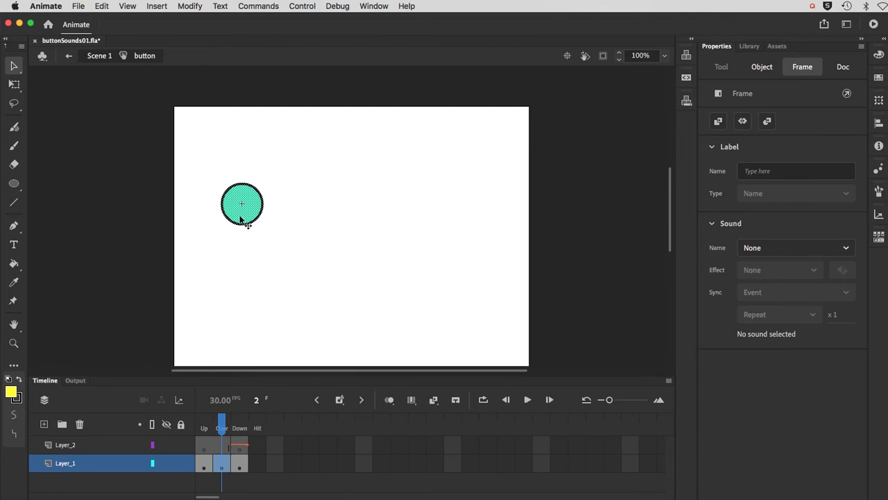
click(239, 466)
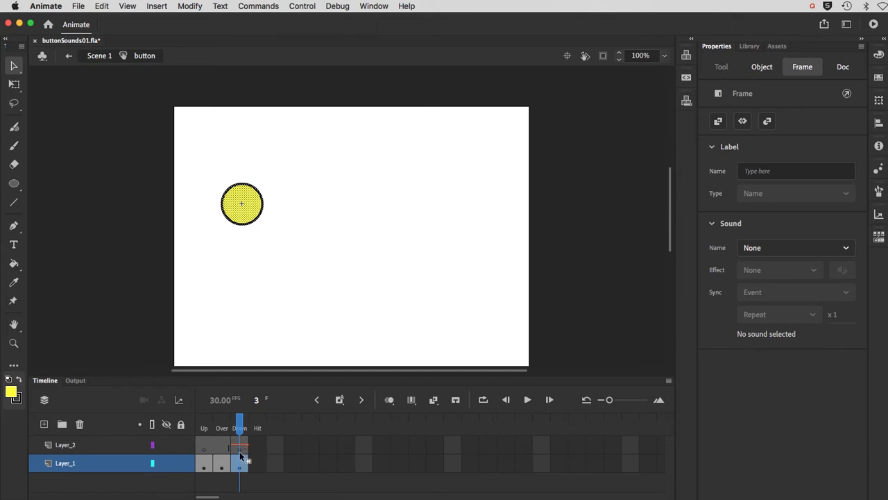
drag(239, 453, 239, 452)
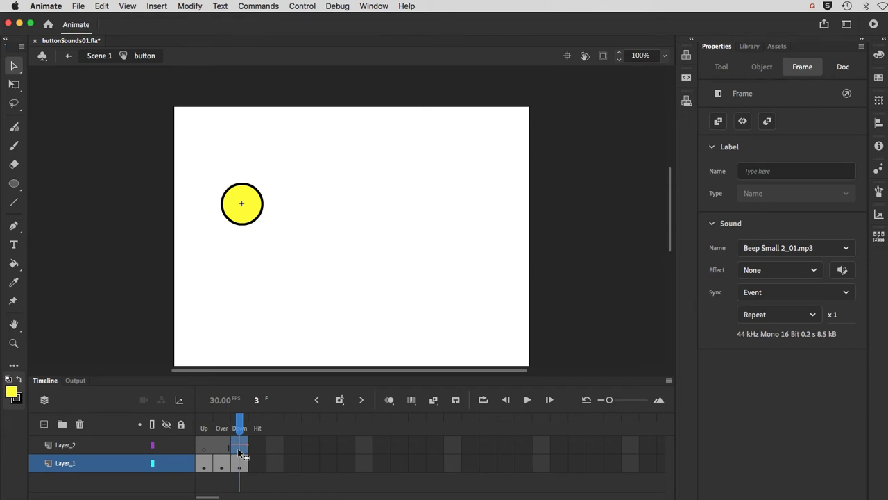
click(238, 448)
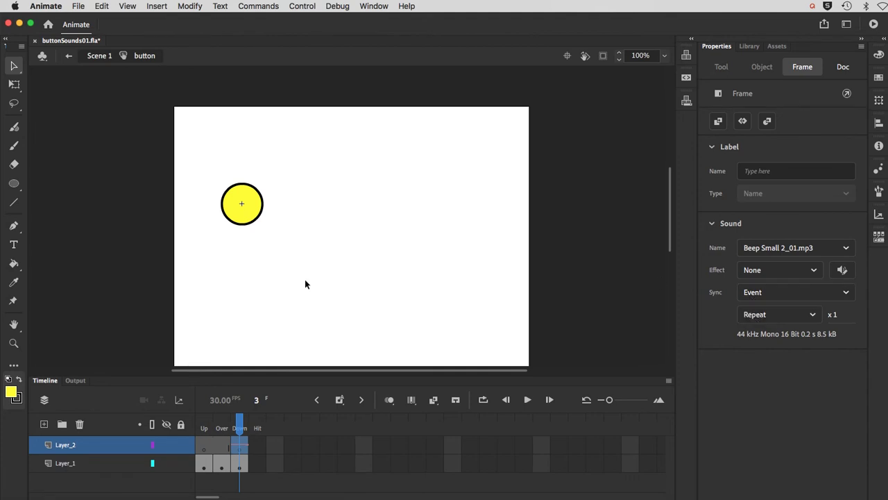
Step: Create a new Standard 640 × 480 ActionScript 3.0 document
click(74, 6)
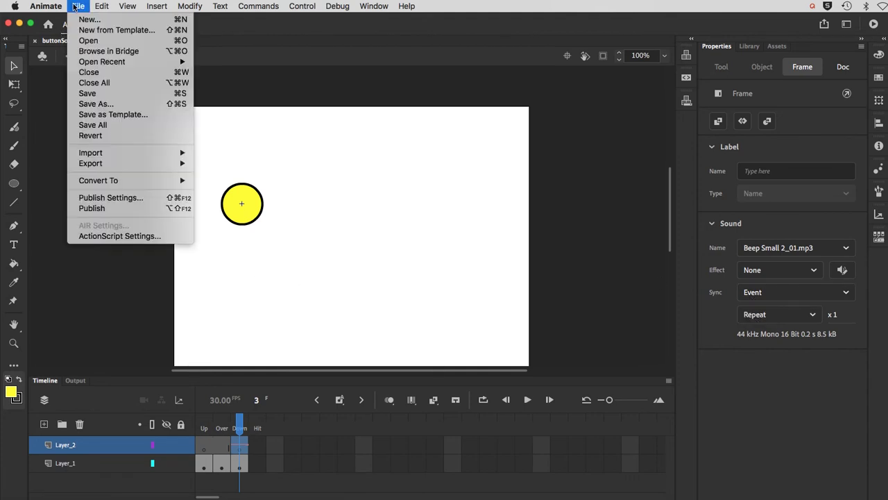
click(82, 88)
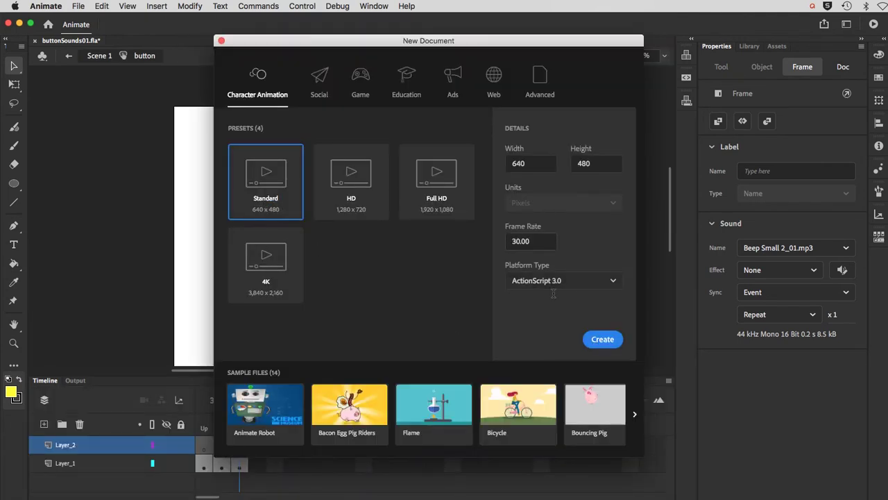
click(605, 343)
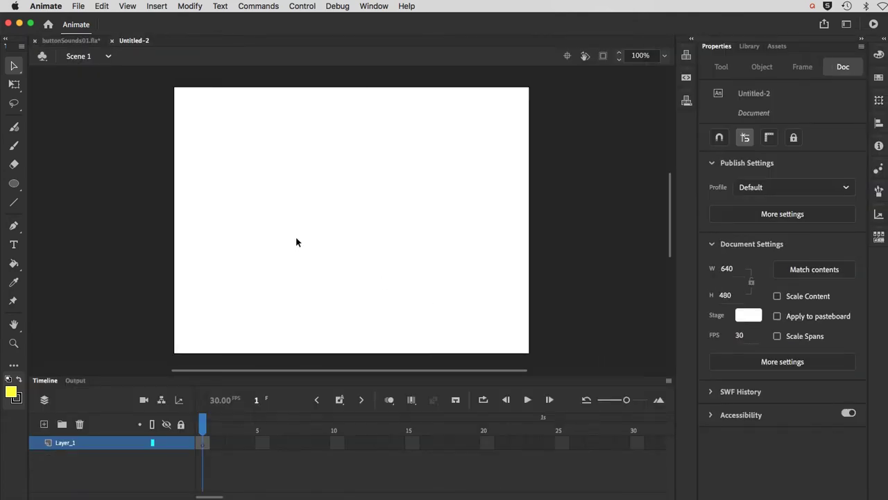
Step: Draw a green #00FF00 circle on the stage and select it with its outline
click(12, 185)
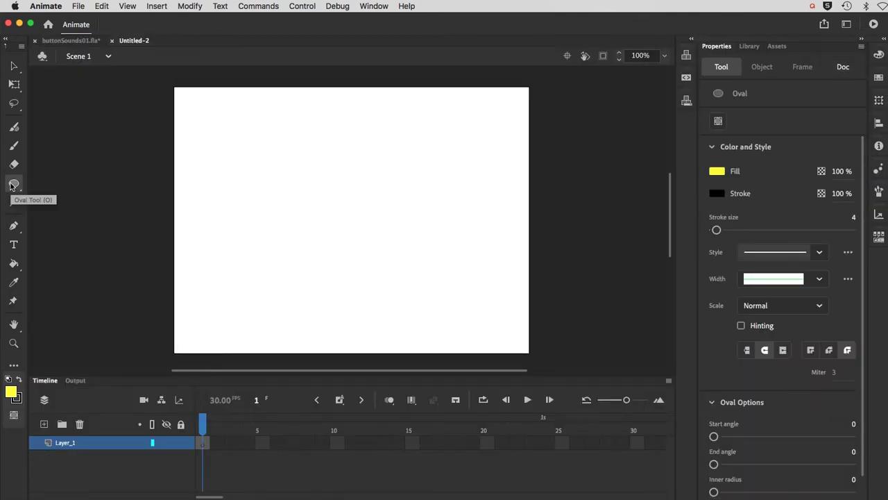
click(10, 393)
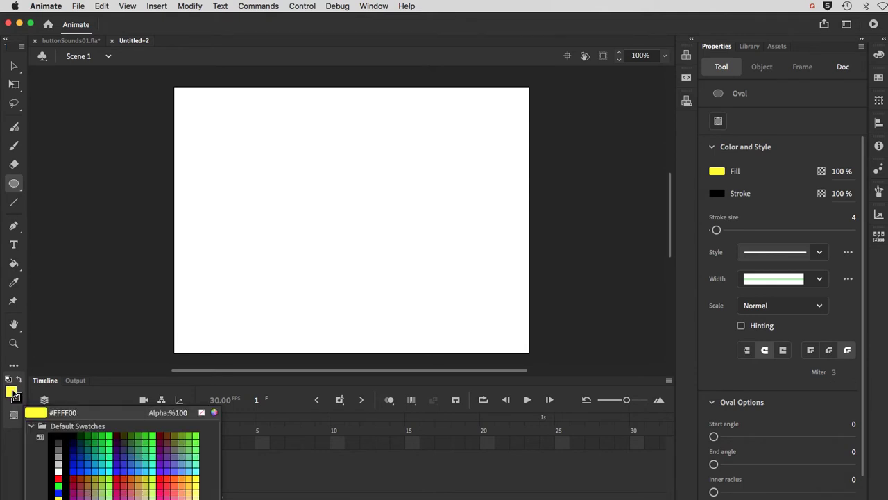
click(107, 435)
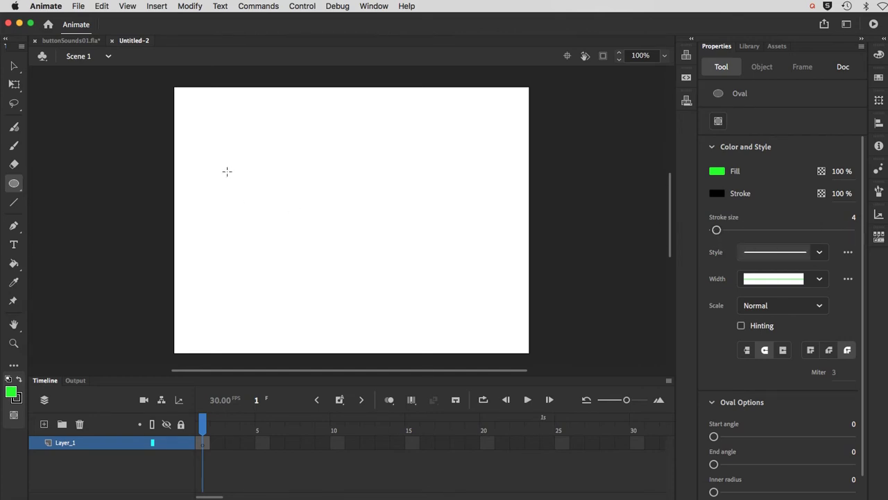
drag(226, 171, 269, 215)
click(14, 67)
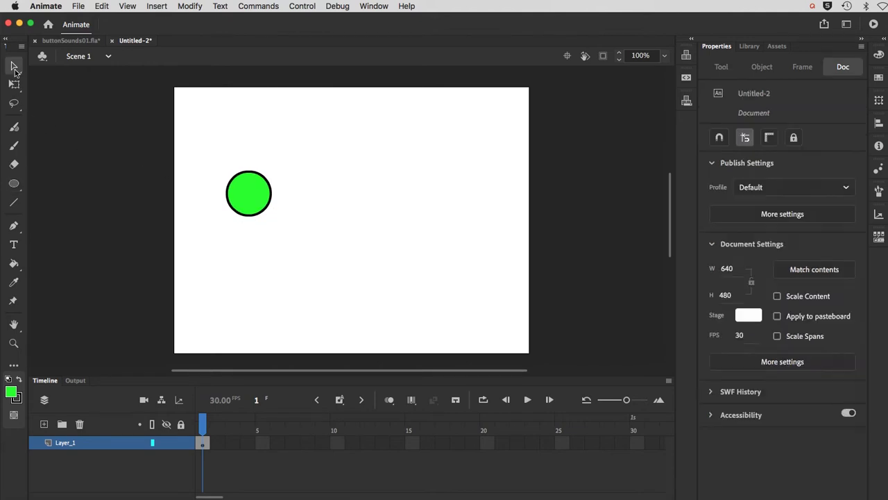
click(252, 195)
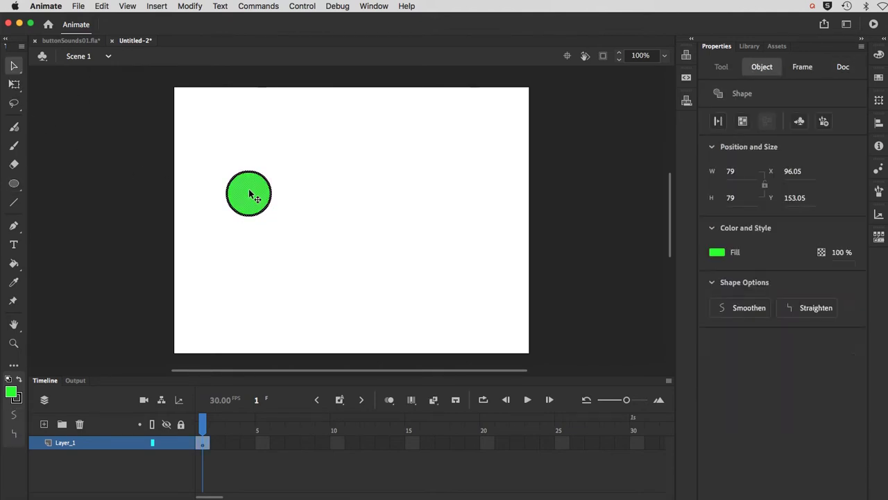
double_click(252, 195)
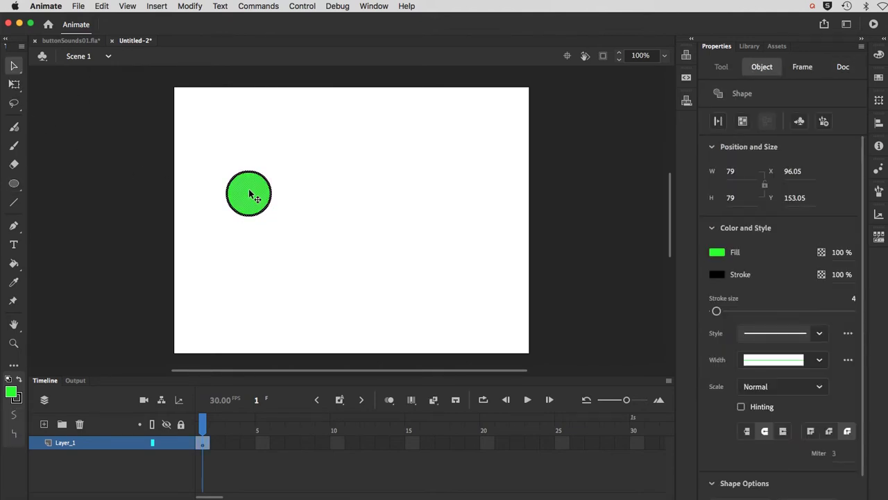
Step: Convert the selected circle into a Button symbol named 'button'
click(190, 6)
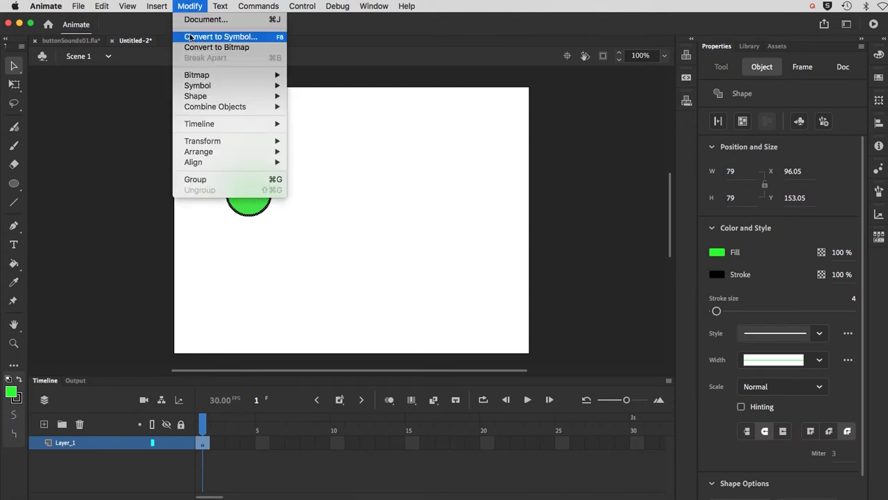
click(190, 37)
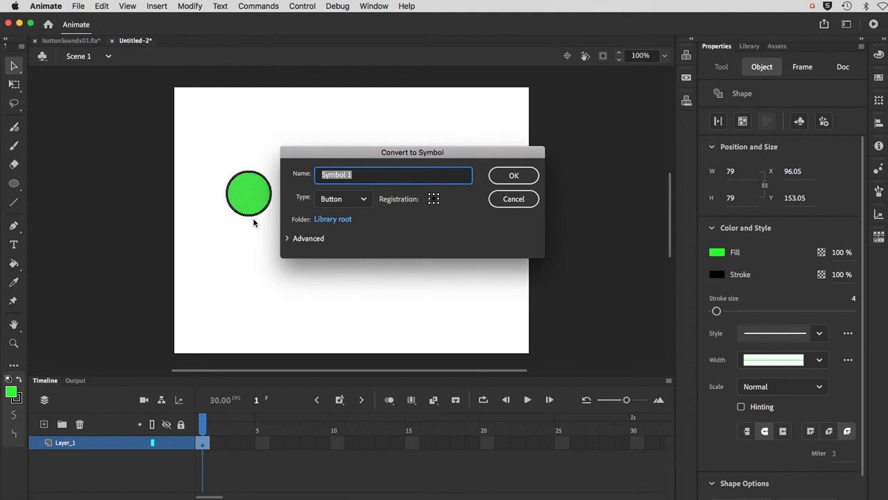
text(button)
click(326, 200)
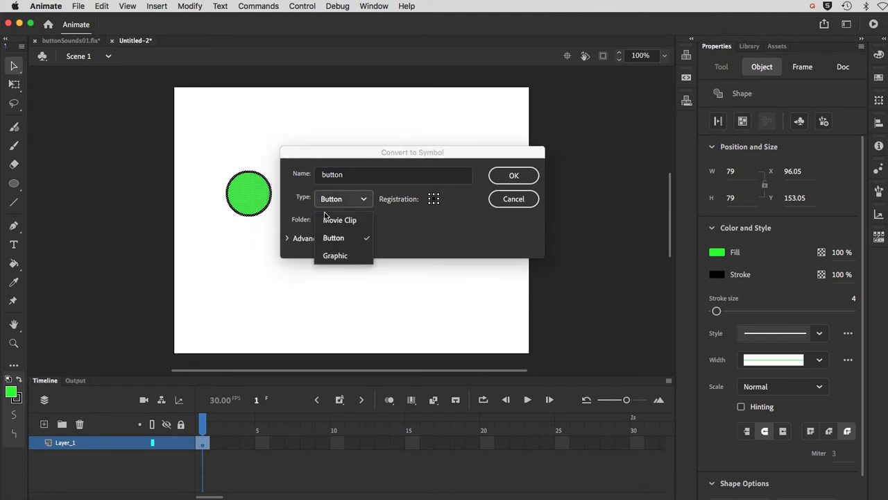
click(333, 241)
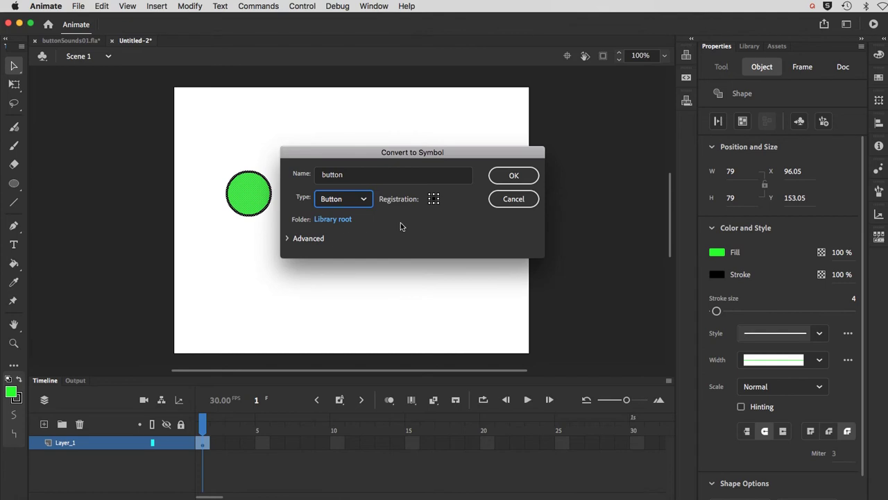
click(503, 182)
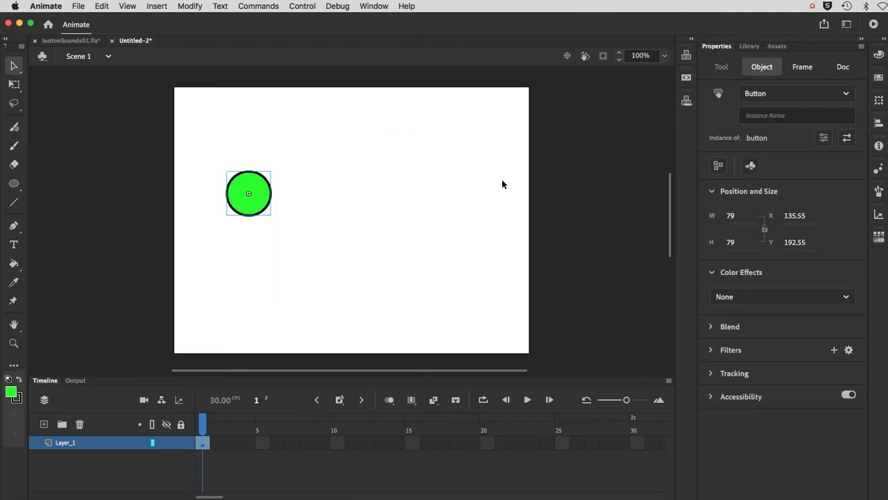
Step: Inside the button symbol, add an Over keyframe with the circle filled cyan #33FFFF
double_click(244, 213)
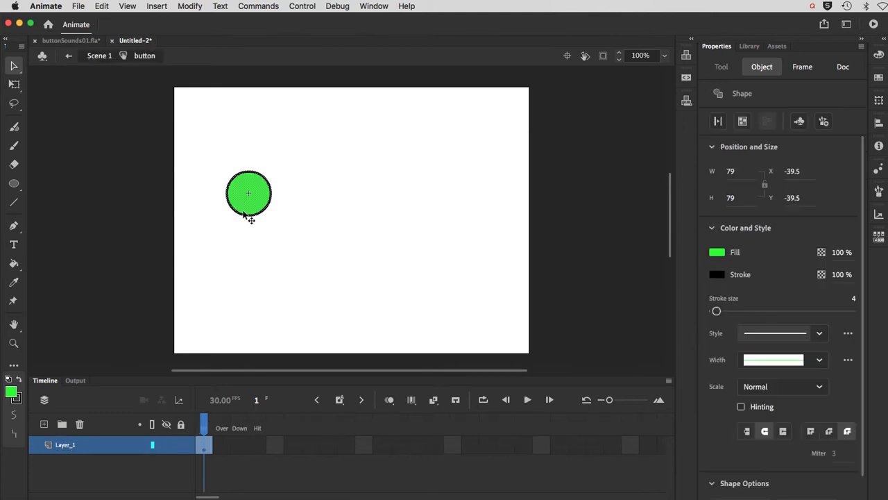
click(222, 447)
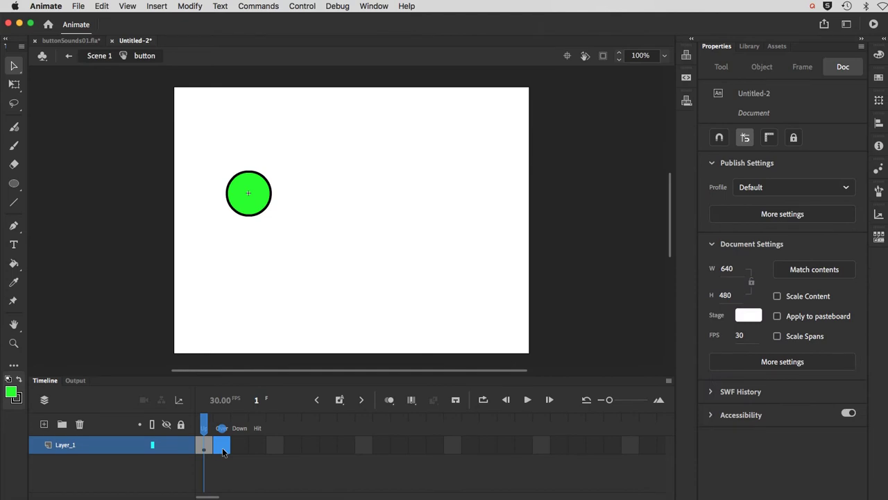
key(F6)
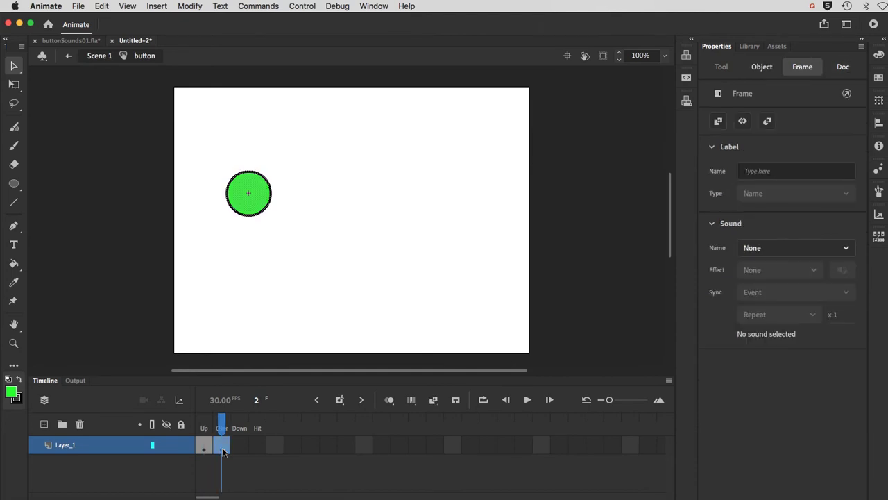
click(243, 209)
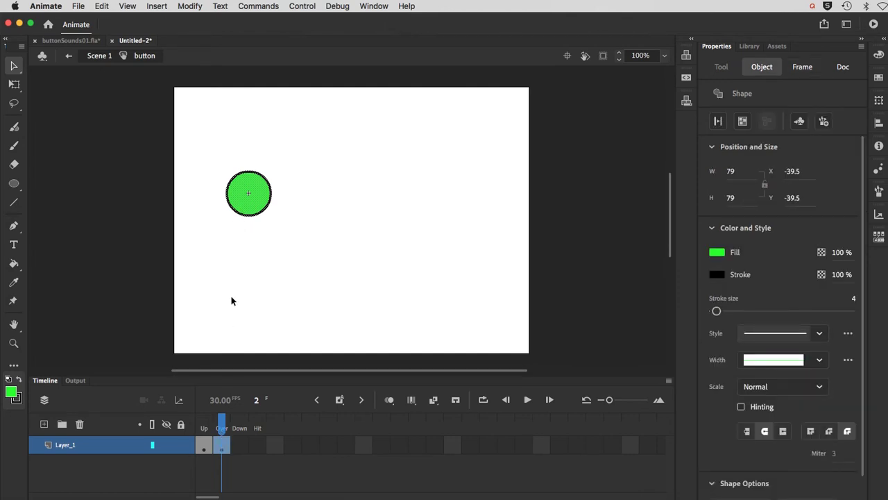
click(13, 393)
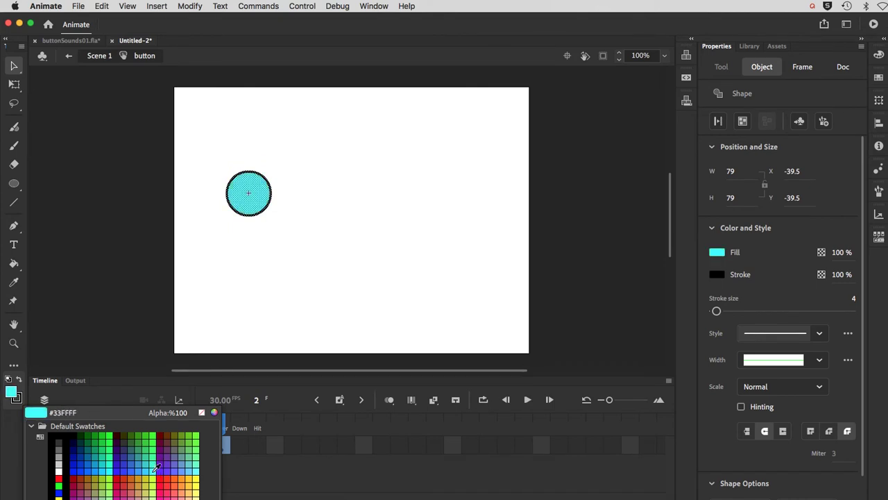
click(156, 463)
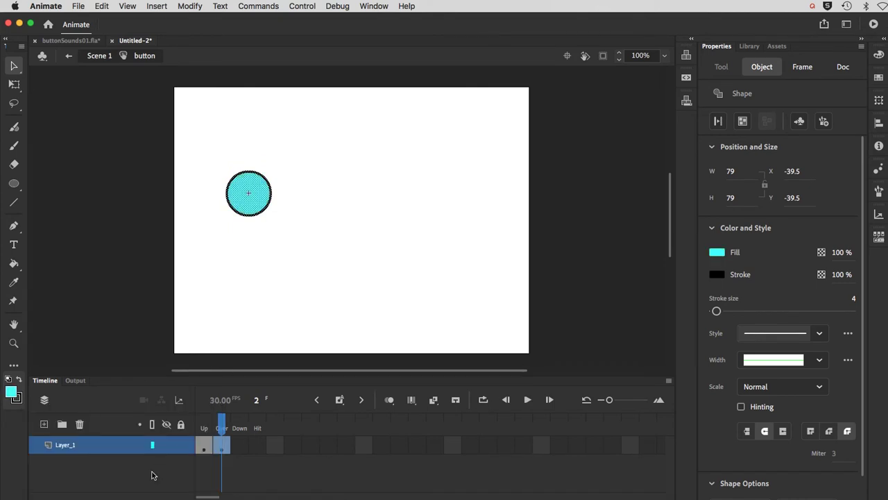
click(205, 428)
click(223, 429)
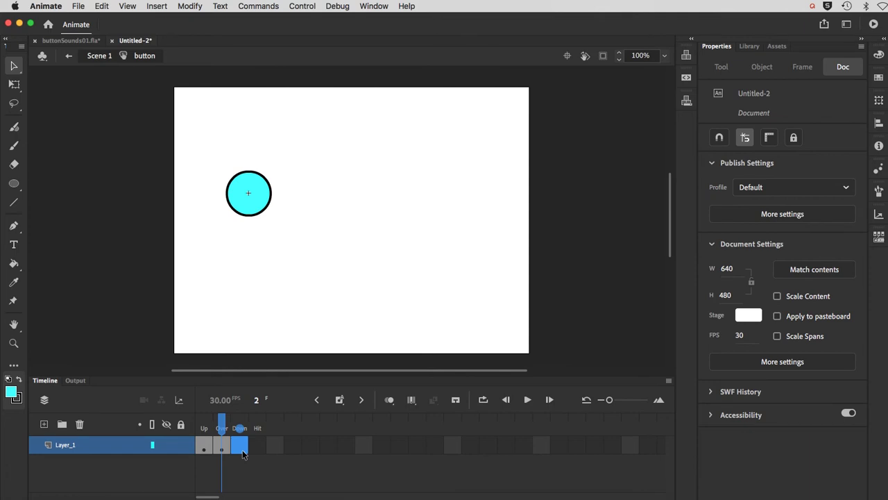
Step: Add a Down keyframe with a yellow #FFFF00 circle and scrub through the states
click(242, 450)
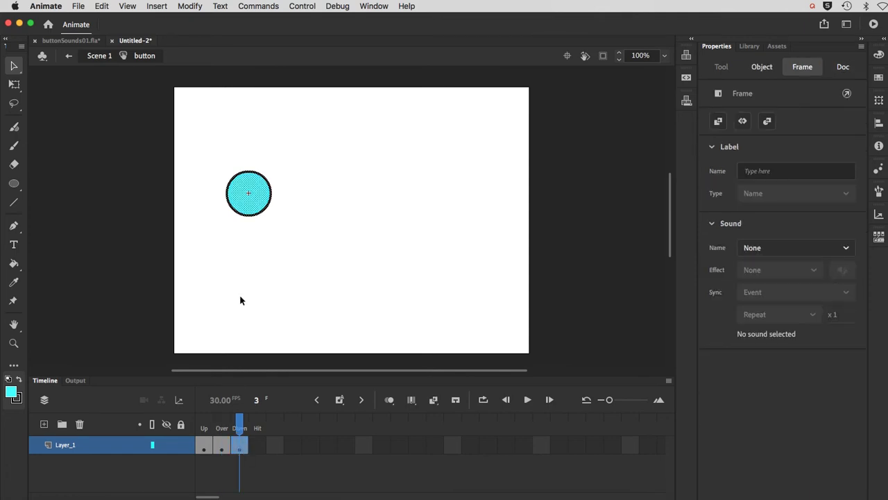
click(240, 211)
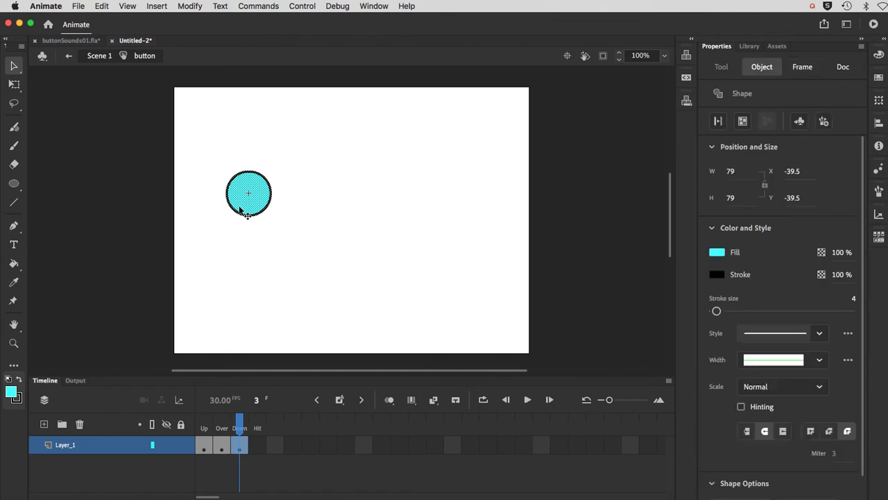
click(11, 392)
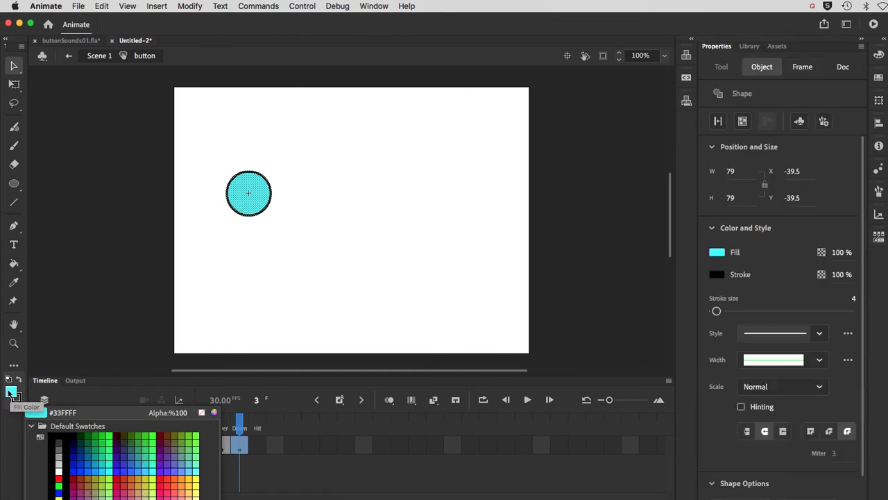
click(199, 472)
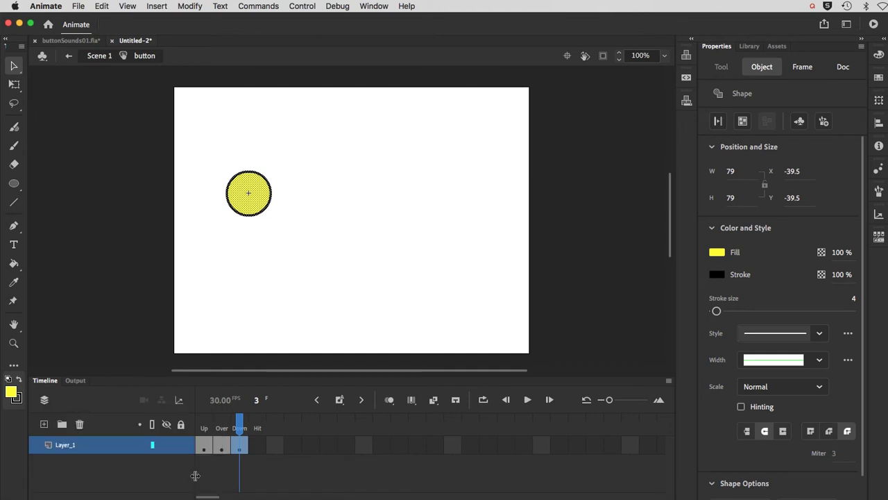
click(221, 428)
drag(221, 428, 239, 427)
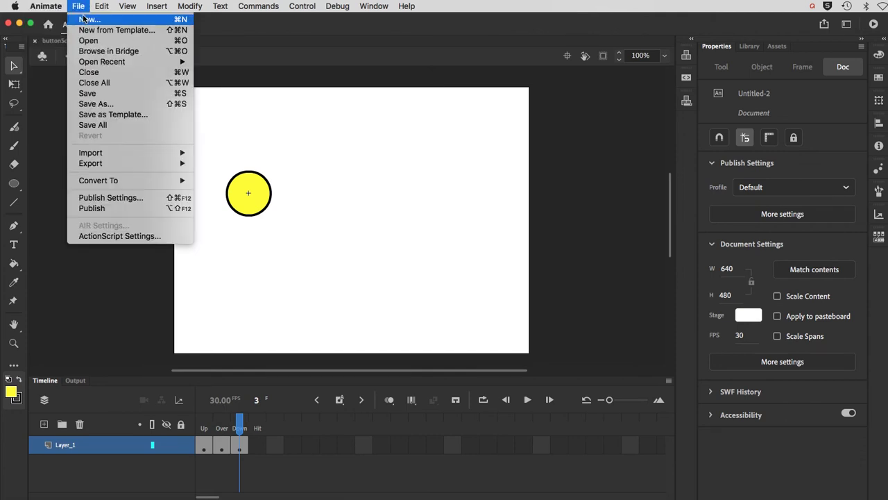
Step: Import the five sound files, including Beep Small 2_01.mp3, into the library
mouse_move(95, 157)
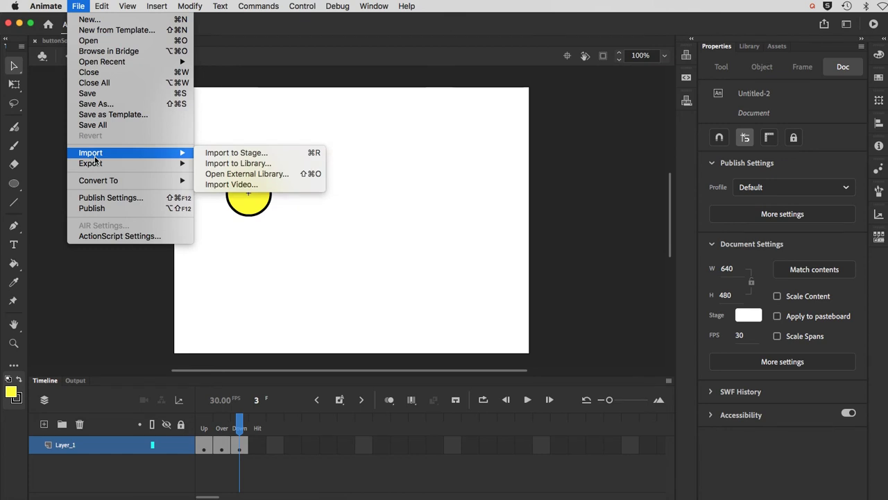
click(220, 164)
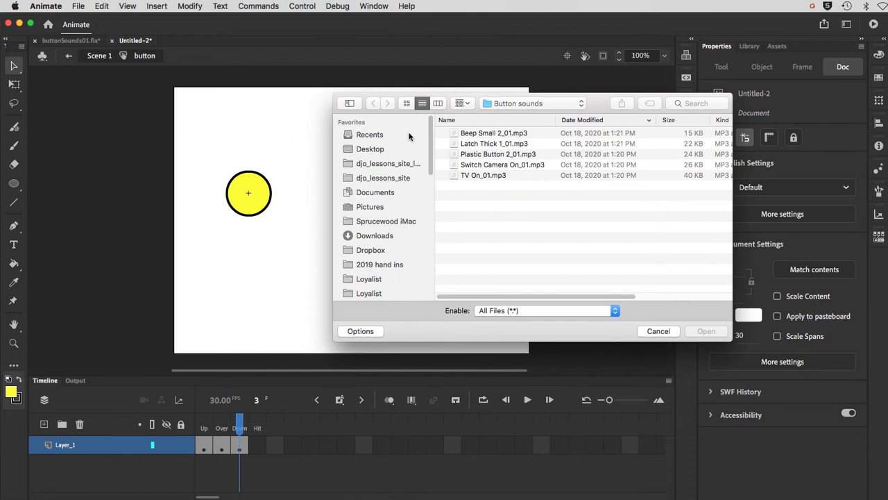
click(463, 133)
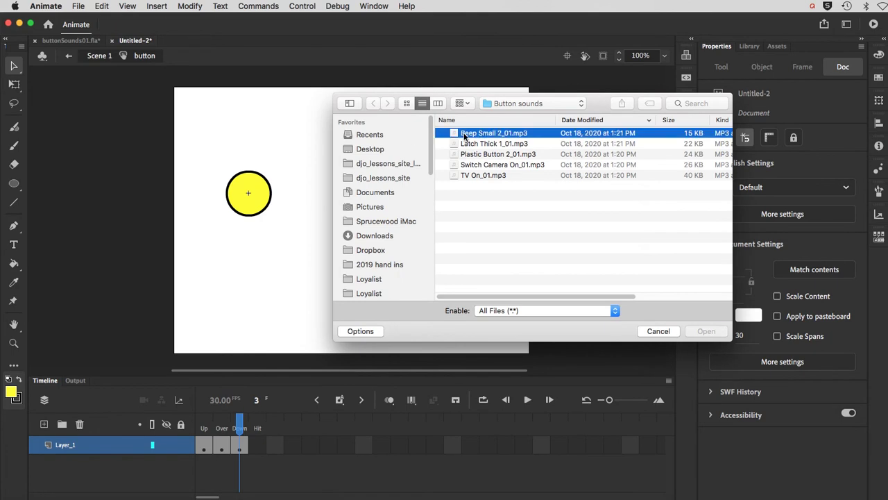
shift+click(463, 176)
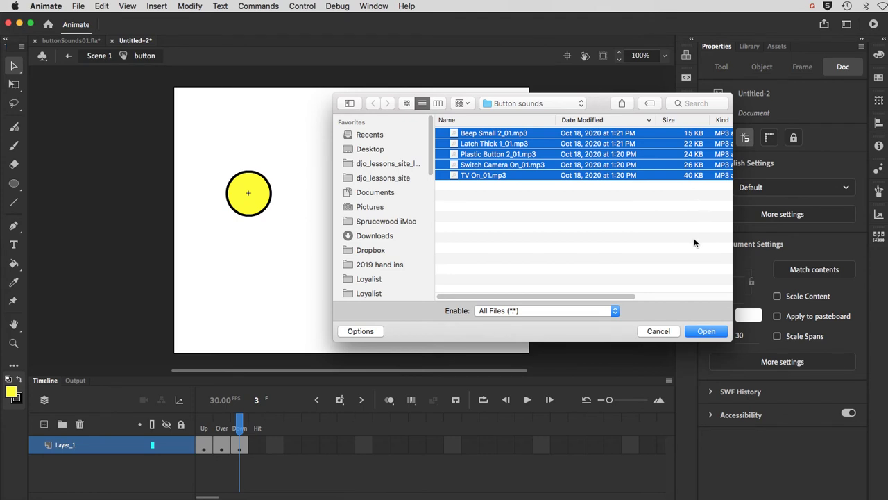
click(699, 335)
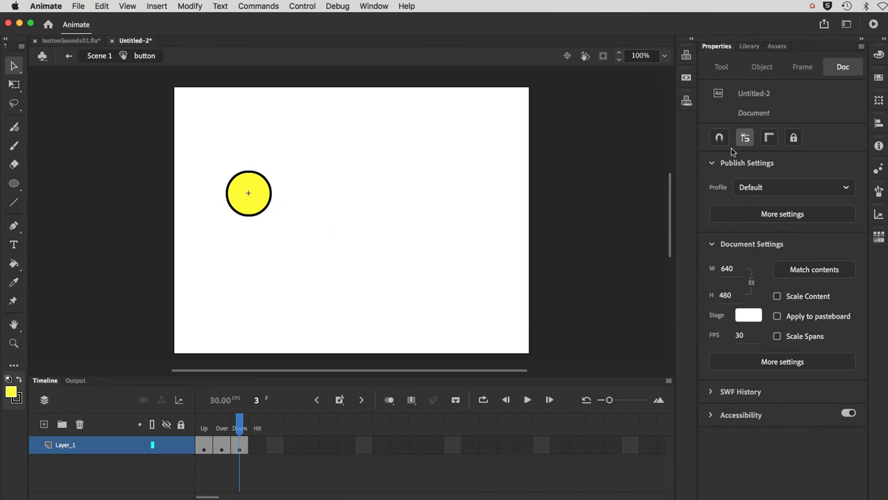
Step: Preview each imported sound in the Library, replaying Beep Small 2_01.mp3 and Latch Thick 1_01.mp3
click(750, 46)
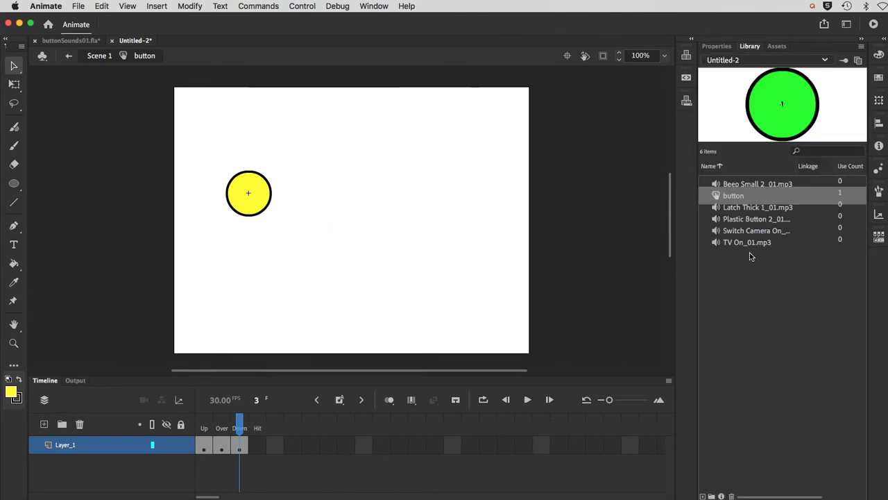
click(746, 182)
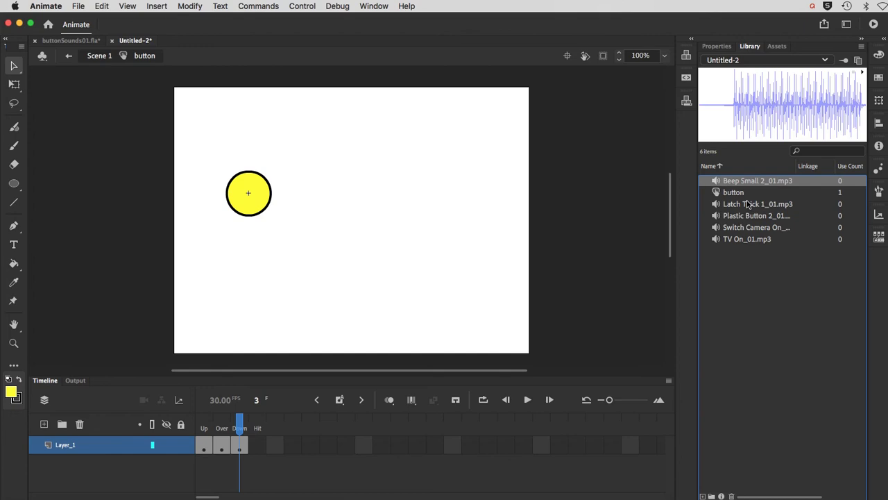
click(748, 204)
click(748, 216)
click(748, 228)
click(747, 240)
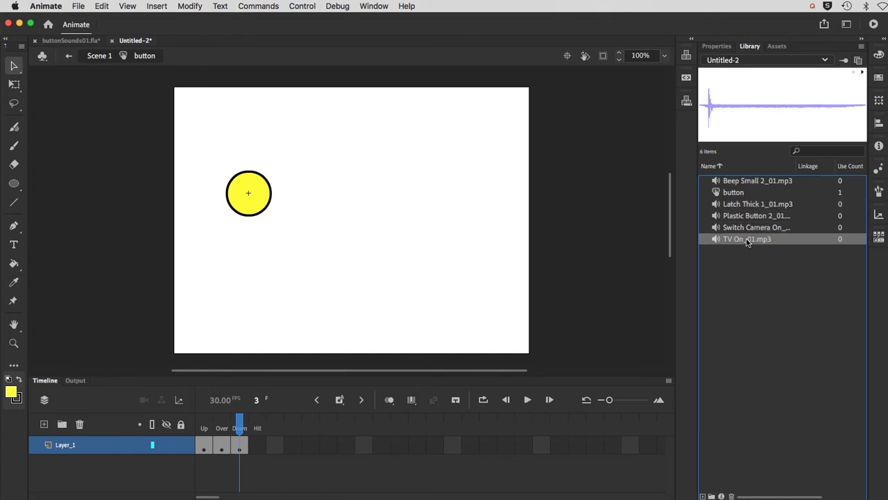
click(757, 183)
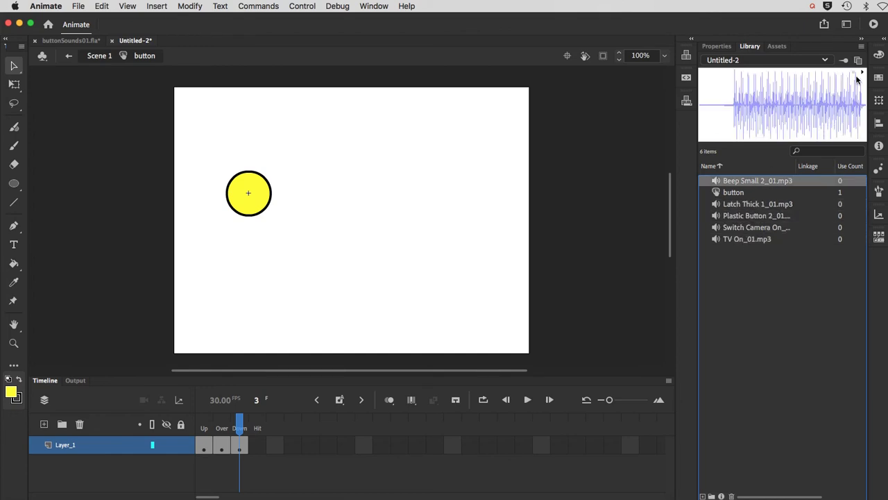
click(861, 73)
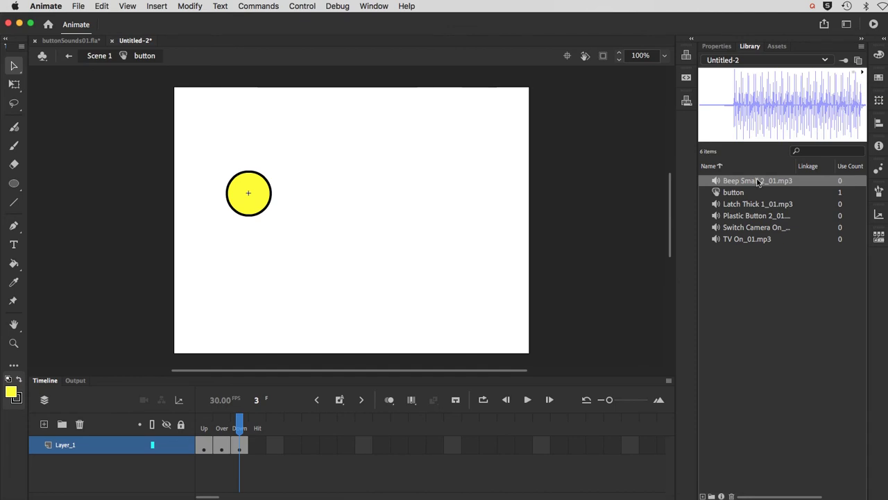
click(748, 205)
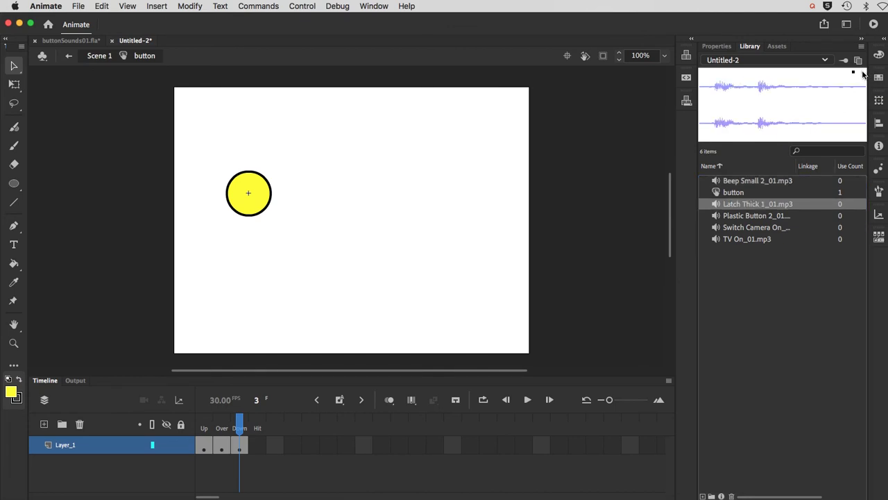
Step: Add a new layer above Layer_1 and rename it 'sound'
click(743, 182)
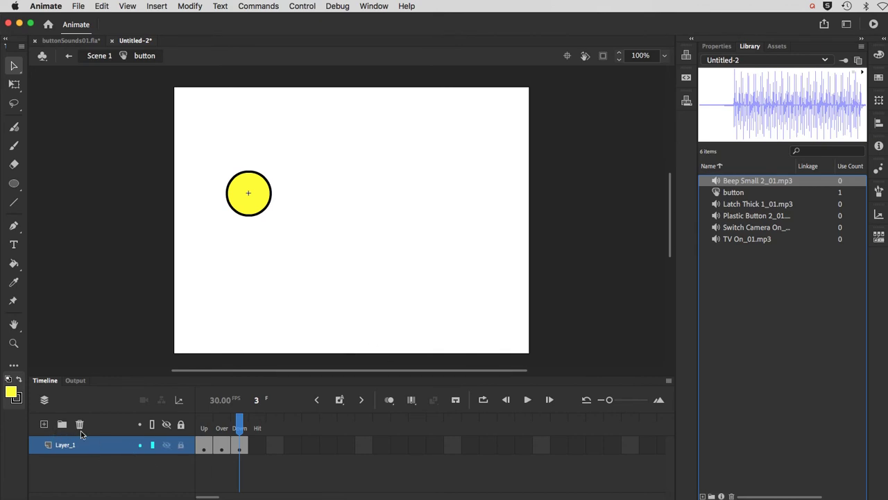
click(44, 424)
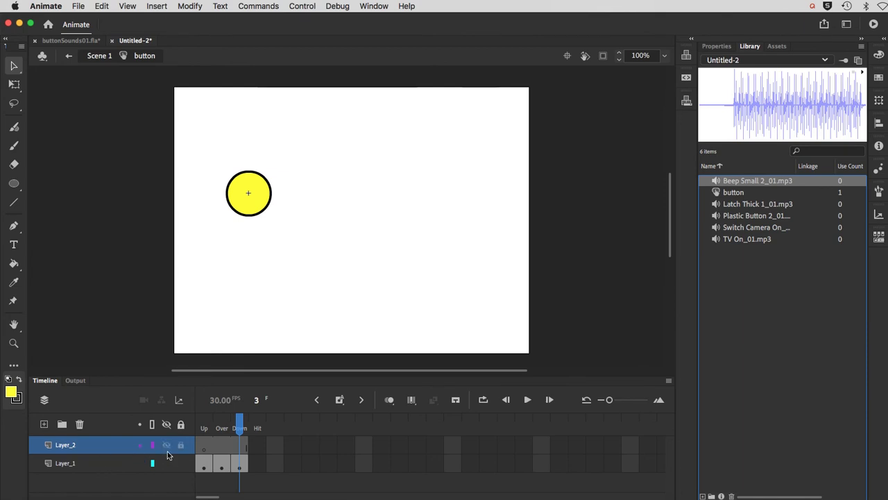
double_click(70, 448)
text(sound)
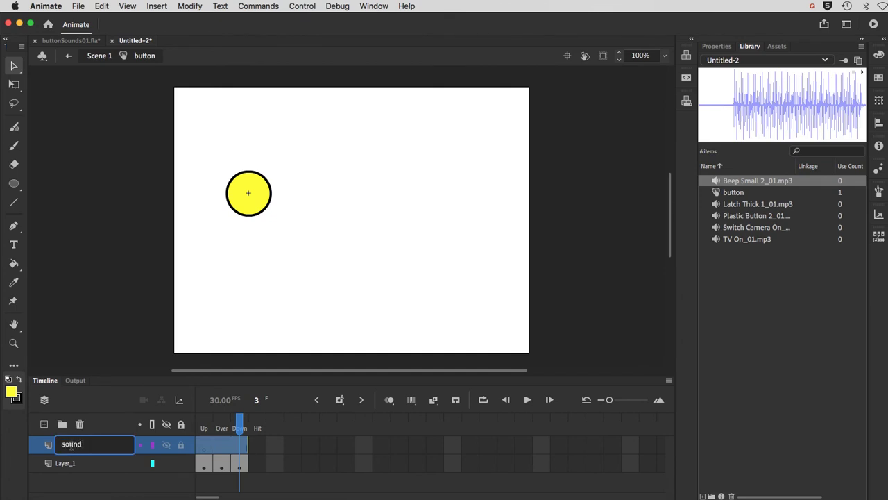
key(Return)
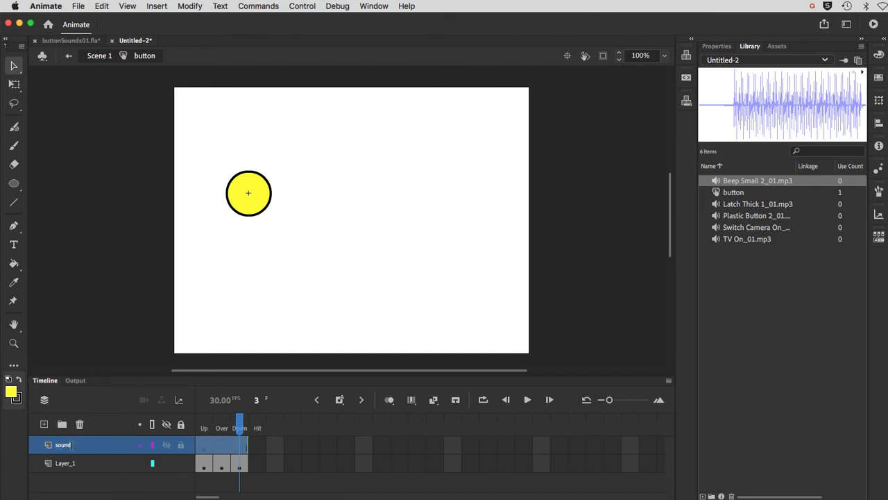
Step: Place a blank keyframe on the sound layer's Down frame
click(240, 444)
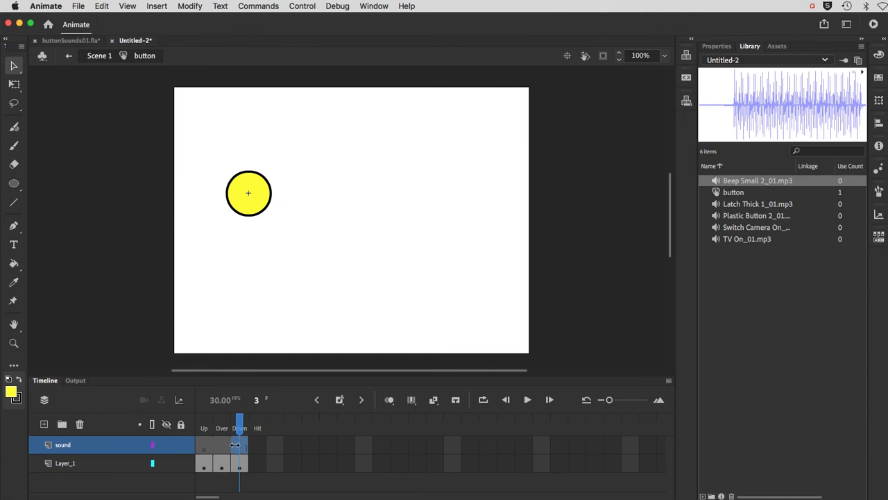
click(235, 444)
drag(235, 445, 244, 451)
Step: Assign Beep Small 2_01.mp3 as the Down keyframe's sound in Frame properties
click(717, 46)
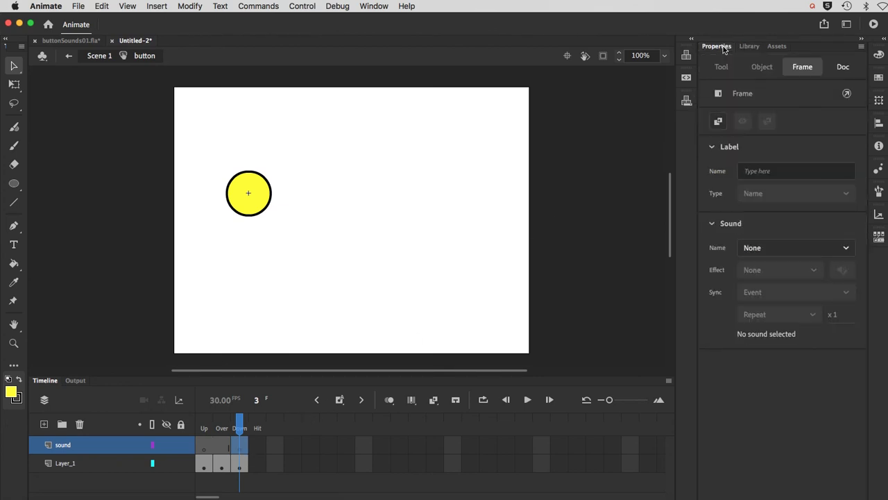
click(750, 251)
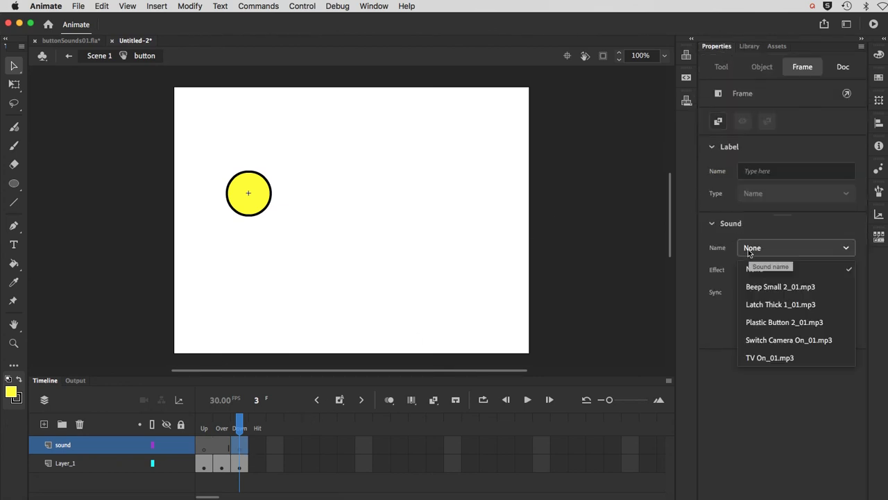
click(758, 287)
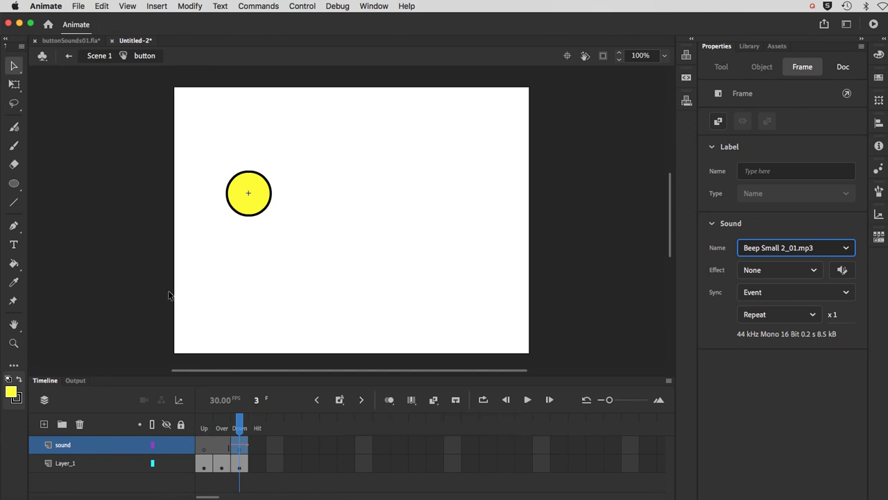
click(78, 6)
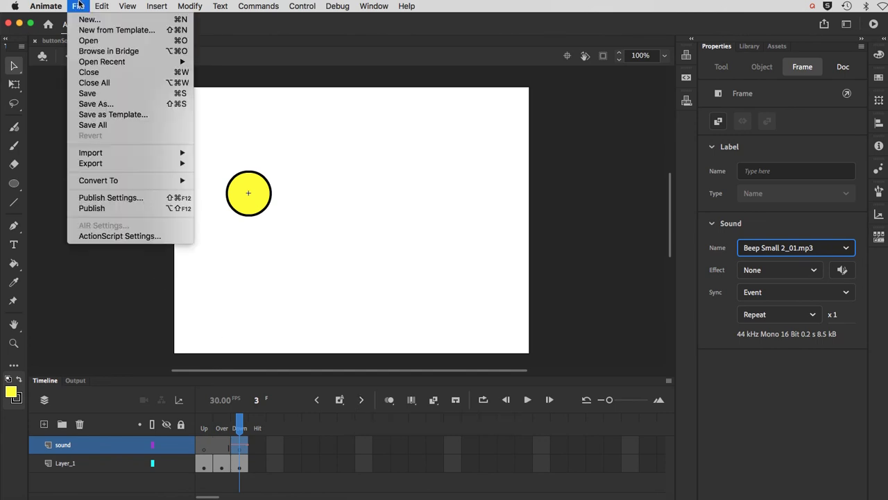
Step: Save the document as buttonSounds.fla in the Animate Course folder
click(86, 93)
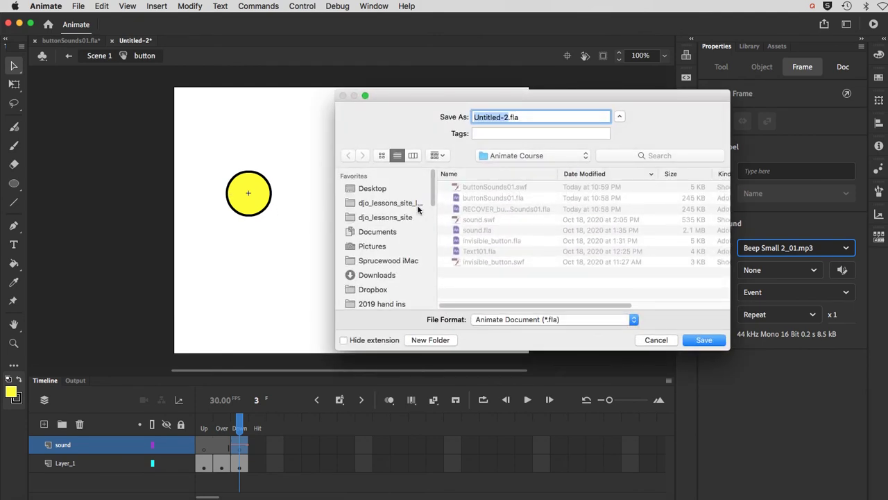
click(465, 198)
click(522, 118)
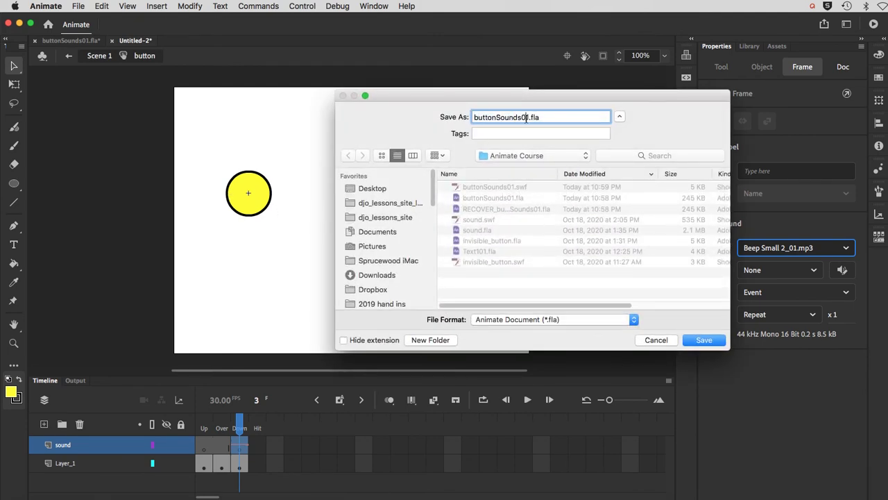
key(Delete)
key(Delete)
click(695, 342)
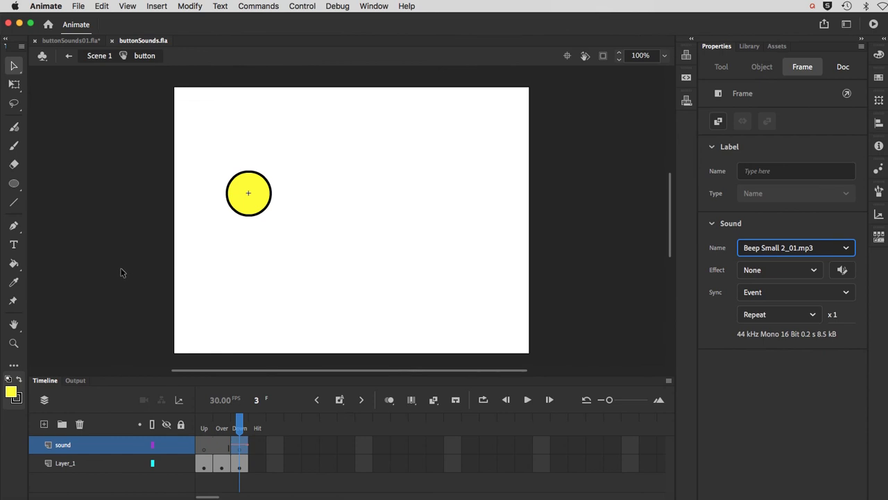
click(298, 7)
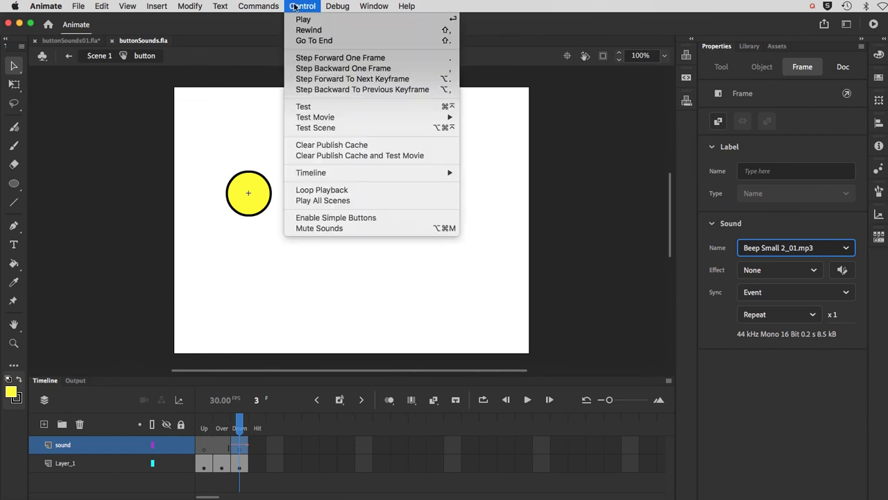
click(290, 106)
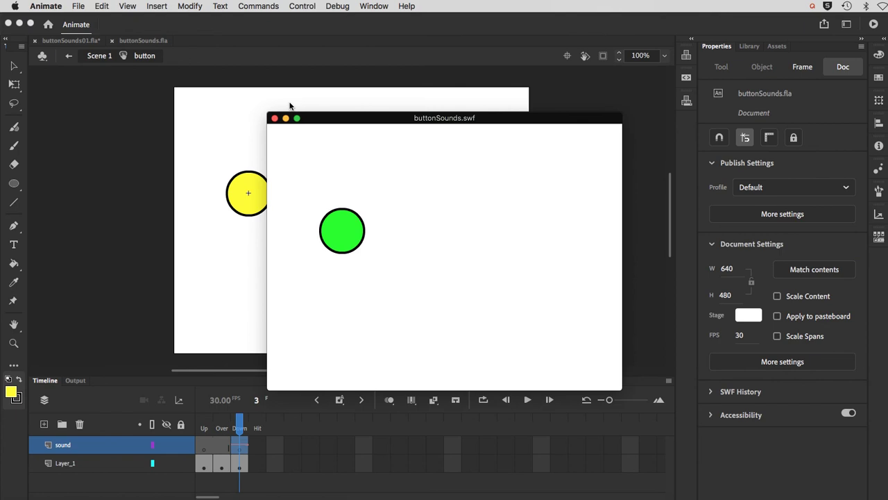
click(333, 228)
click(338, 241)
click(337, 234)
click(339, 230)
click(274, 119)
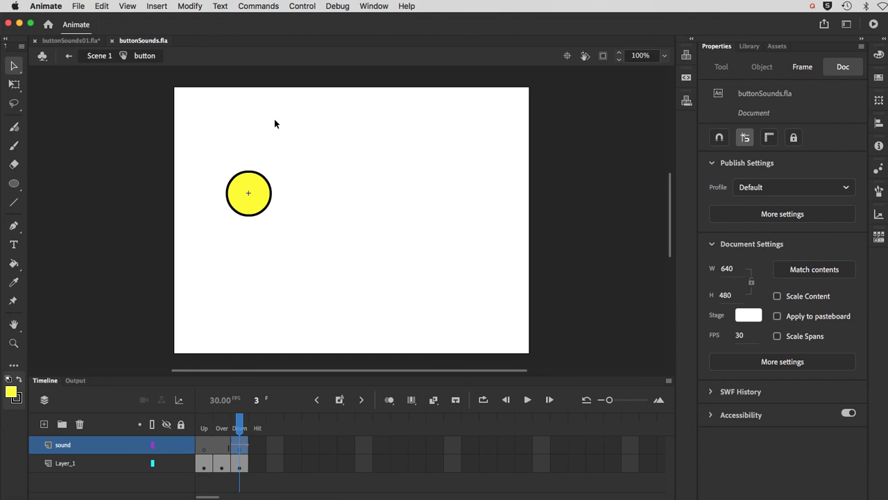
Step: Select the sound layer's Down frame to view its Beep Small 2_01.mp3 Event settings
click(240, 445)
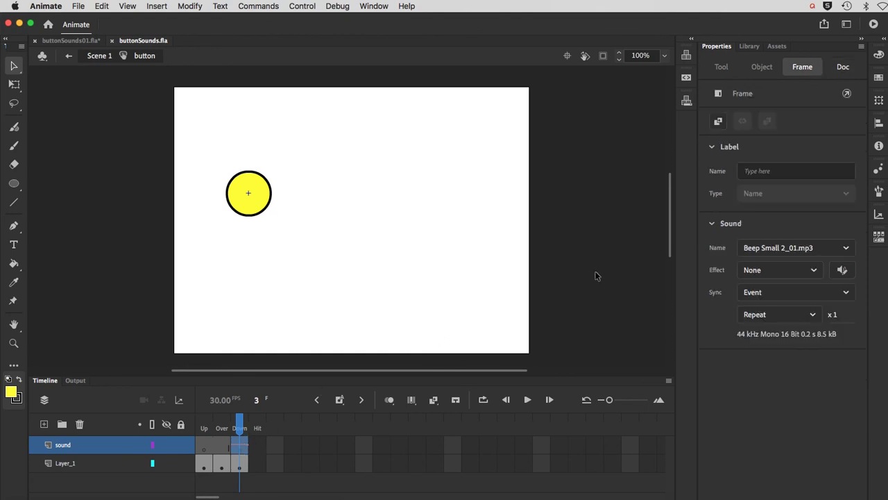